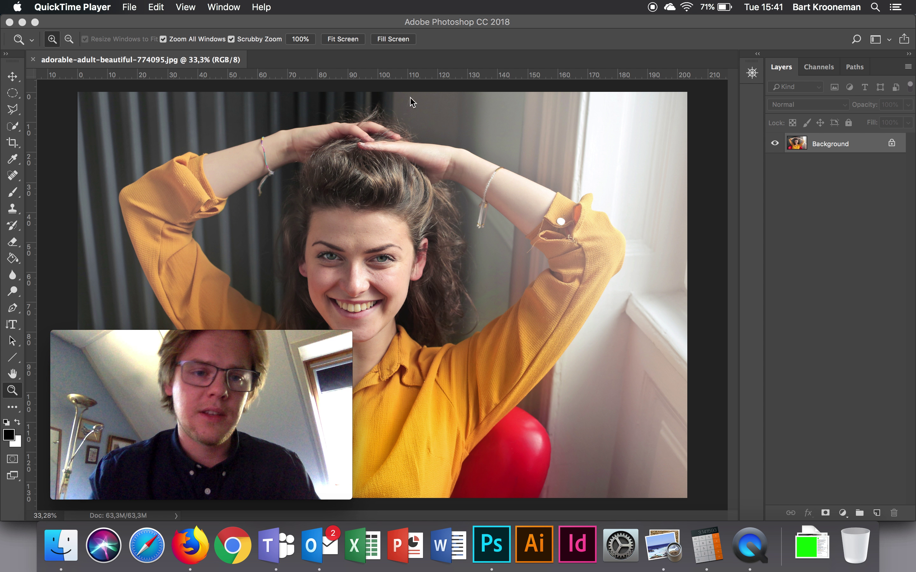
Zoom into the woman's eye until individual pixels show, then back out to the eyebrow.
{"action": "left_click", "coordinate": [208, 64]}
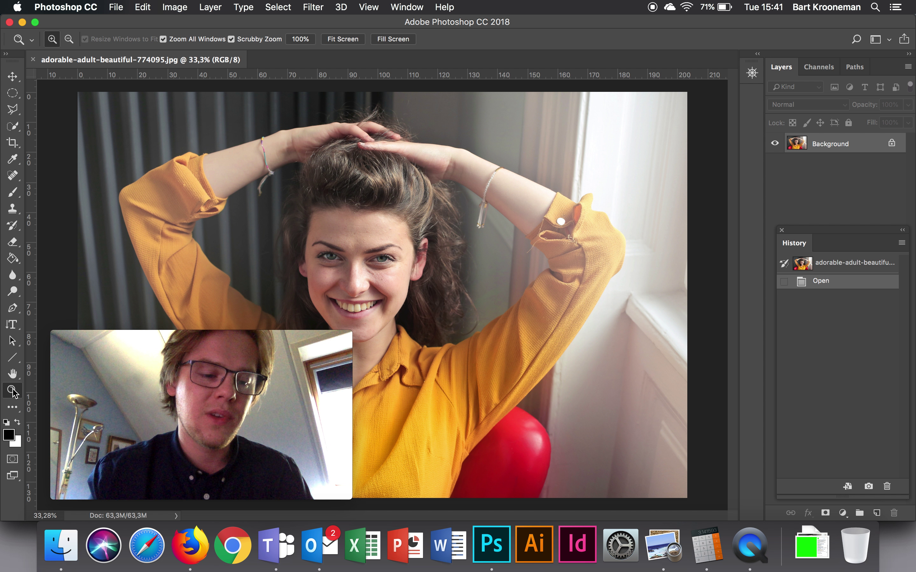
{"action": "mouse_move", "coordinate": [385, 247]}
{"action": "left_mouse_down"}
{"action": "mouse_move", "coordinate": [422, 253]}
{"action": "mouse_move", "coordinate": [382, 247]}
{"action": "mouse_move", "coordinate": [401, 246]}
{"action": "left_mouse_up"}
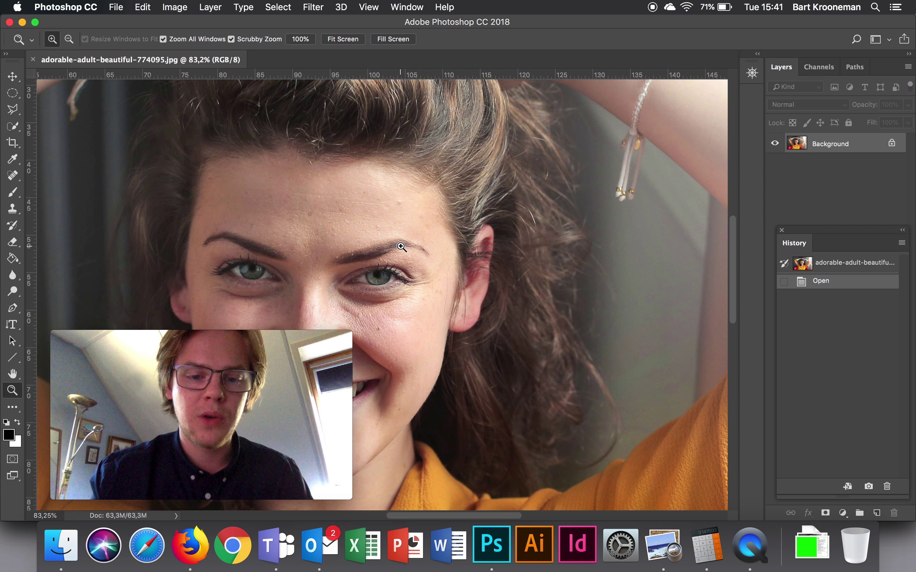
{"action": "mouse_move", "coordinate": [392, 247]}
{"action": "left_mouse_down"}
{"action": "mouse_move", "coordinate": [454, 261]}
{"action": "mouse_move", "coordinate": [453, 277]}
{"action": "mouse_move", "coordinate": [474, 284]}
{"action": "left_mouse_up"}
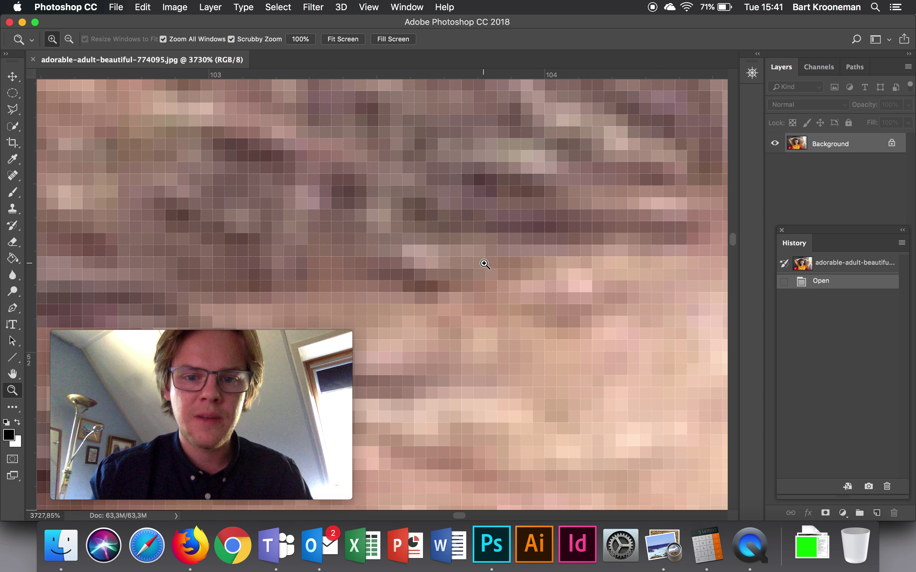
{"action": "left_click_drag", "start_coordinate": [427, 241], "coordinate": [441, 242]}
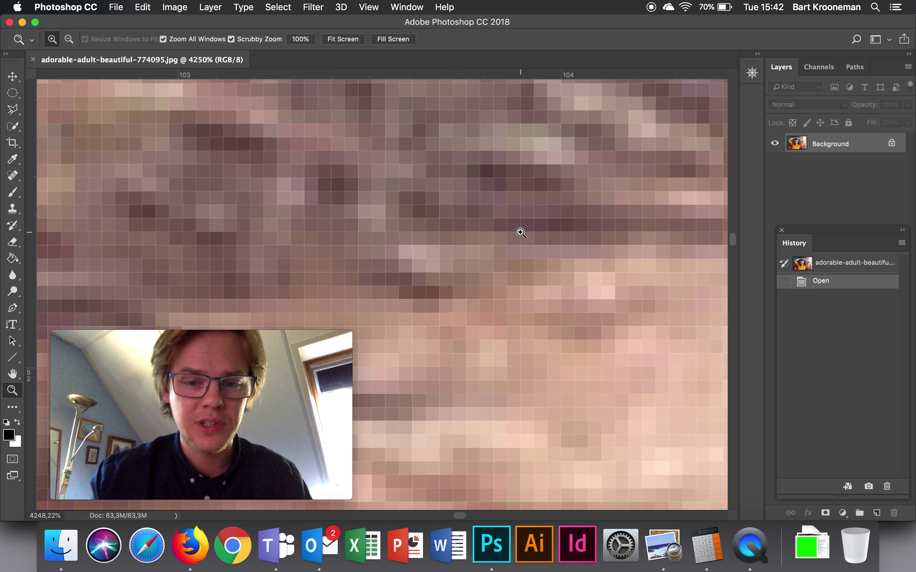
{"action": "left_click_drag", "start_coordinate": [484, 211], "coordinate": [424, 206]}
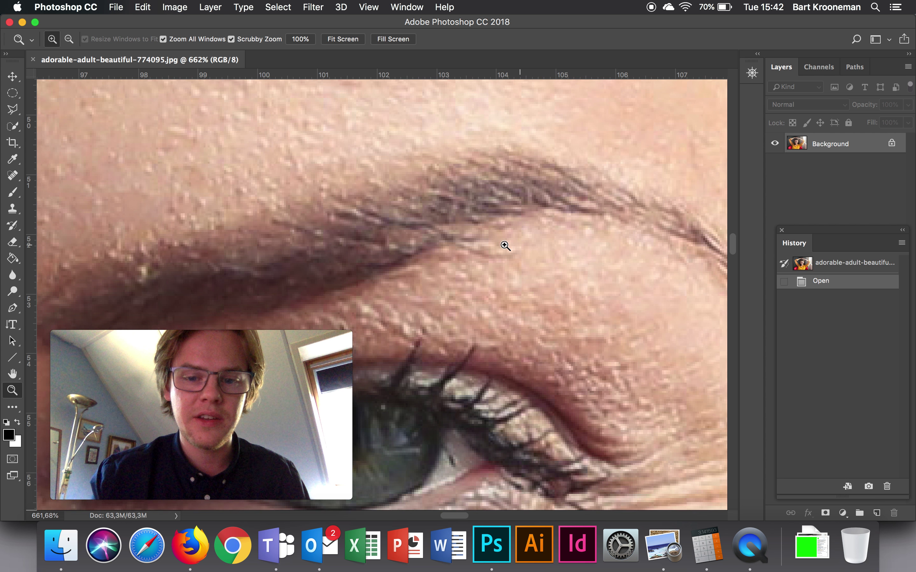
{"action": "mouse_move", "coordinate": [424, 206]}
{"action": "left_mouse_down"}
{"action": "mouse_move", "coordinate": [461, 238]}
{"action": "mouse_move", "coordinate": [382, 226]}
{"action": "mouse_move", "coordinate": [555, 246]}
{"action": "left_mouse_up"}
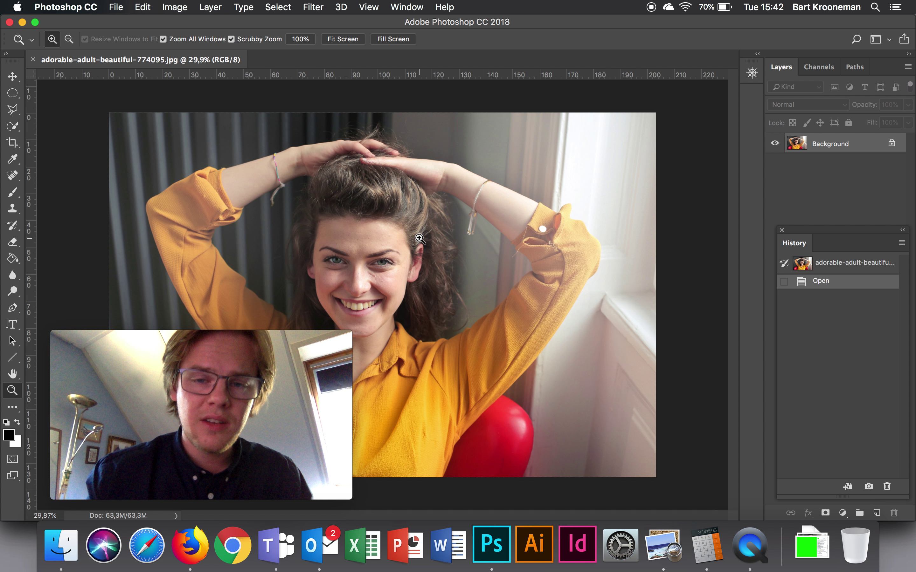
Open Image Size with width and height in pixels (5760 × 3840) and position the dialog.
{"action": "left_click", "coordinate": [177, 12]}
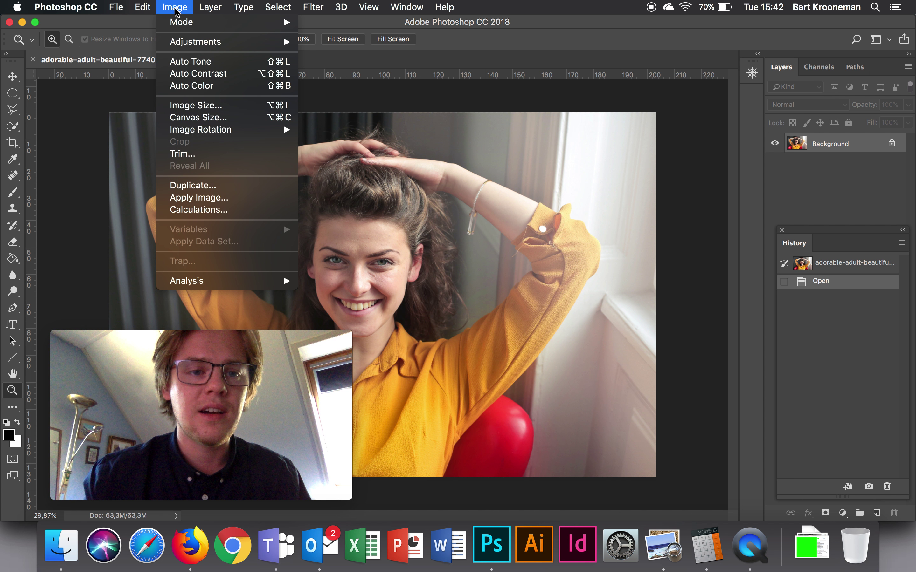
{"action": "left_click", "coordinate": [224, 106]}
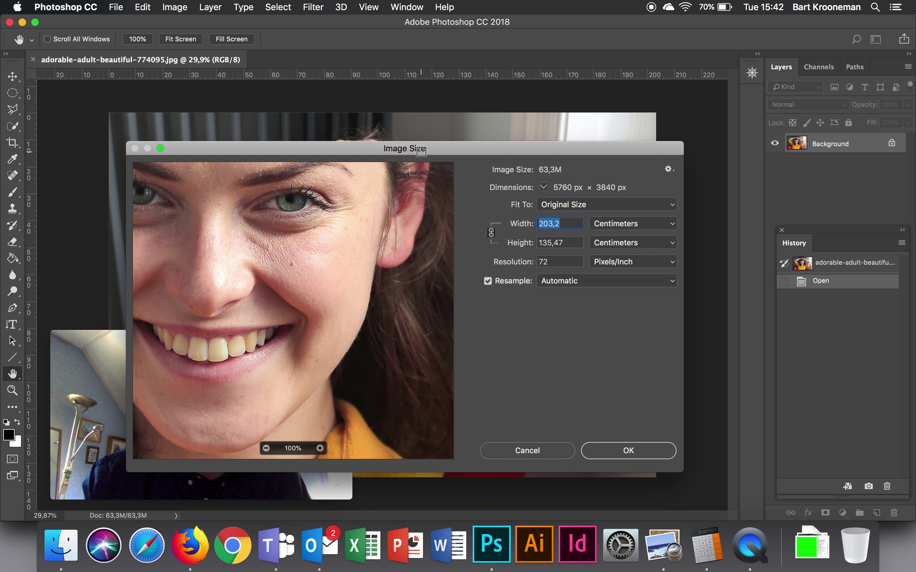
{"action": "left_click_drag", "start_coordinate": [351, 150], "coordinate": [390, 91]}
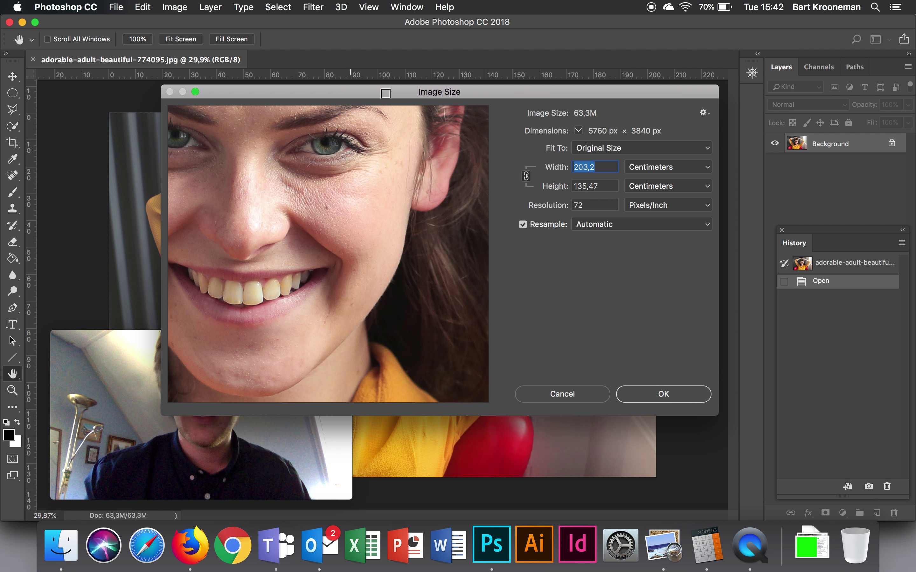
{"action": "left_click", "coordinate": [651, 163]}
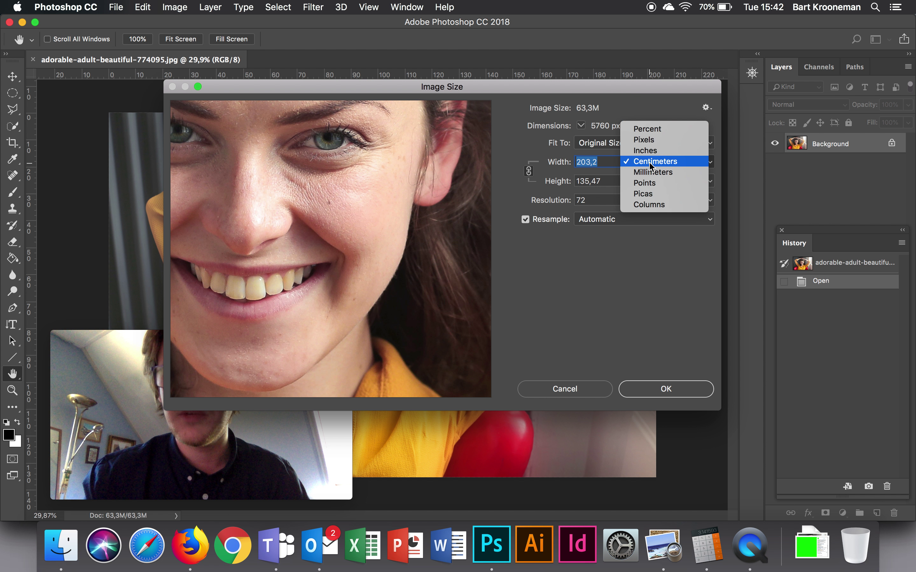
{"action": "left_click", "coordinate": [648, 140]}
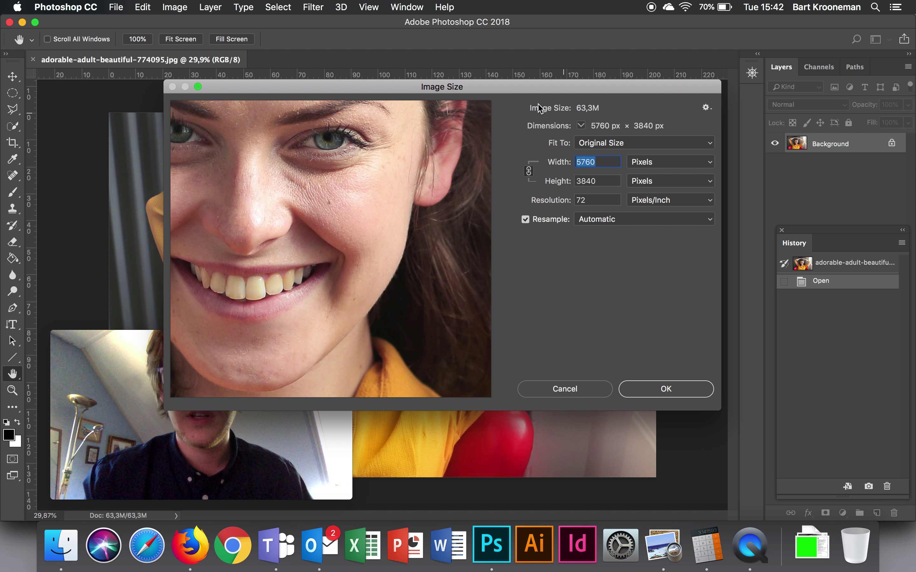
{"action": "left_click_drag", "start_coordinate": [480, 95], "coordinate": [526, 189]}
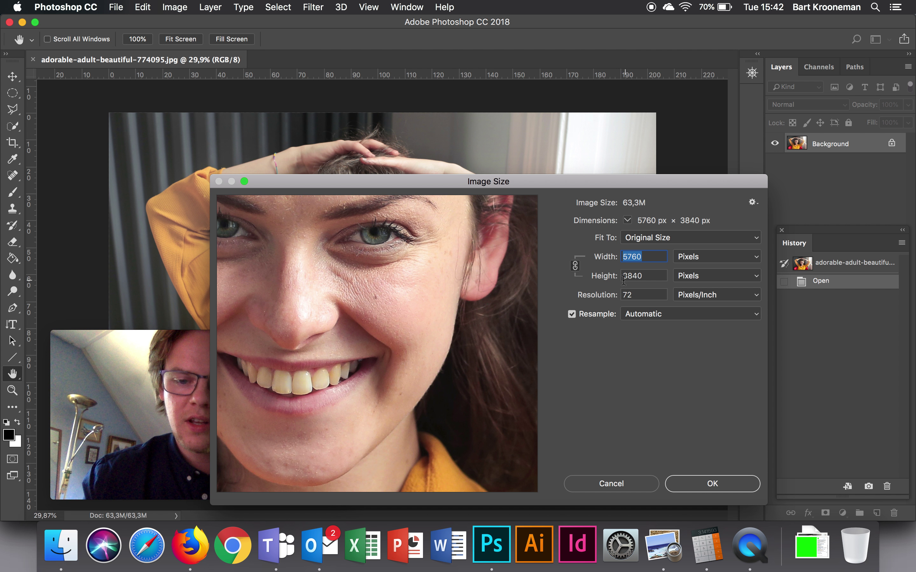
{"action": "left_click_drag", "start_coordinate": [485, 186], "coordinate": [597, 187]}
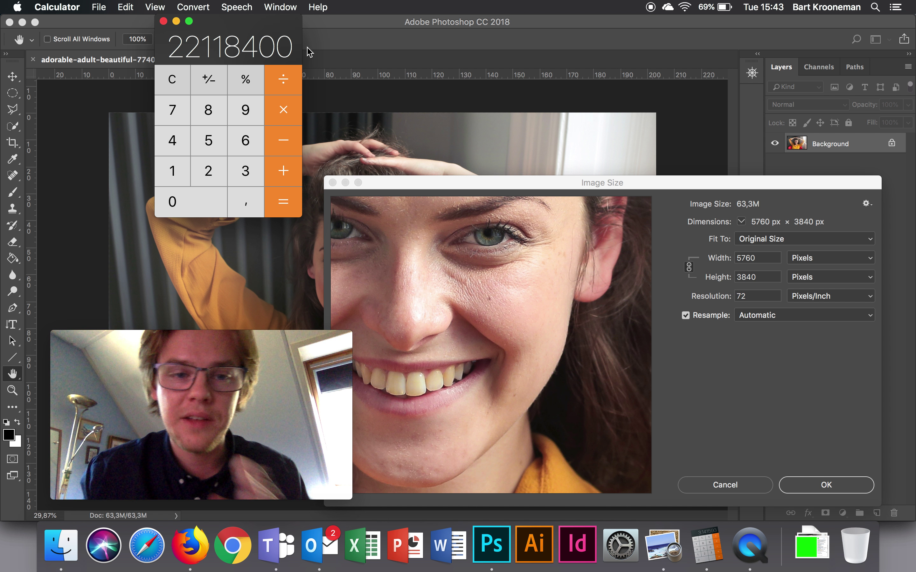
Position the Calculator showing 5760 × 3840 = 22118400, then close it to return to Photoshop.
{"action": "left_click_drag", "start_coordinate": [273, 26], "coordinate": [198, 110]}
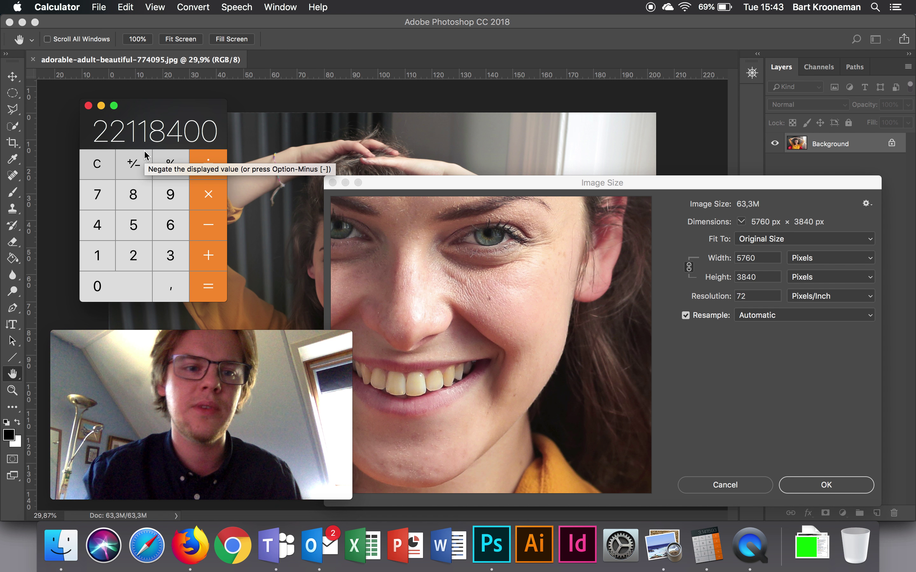
{"action": "left_click_drag", "start_coordinate": [142, 110], "coordinate": [138, 104]}
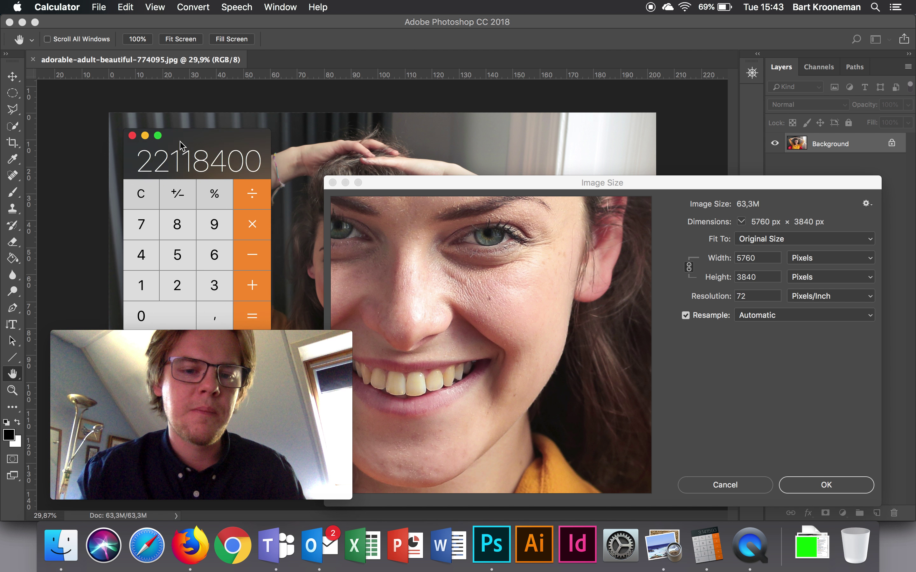
{"action": "left_click_drag", "start_coordinate": [131, 105], "coordinate": [143, 160]}
{"action": "left_click", "coordinate": [96, 155]}
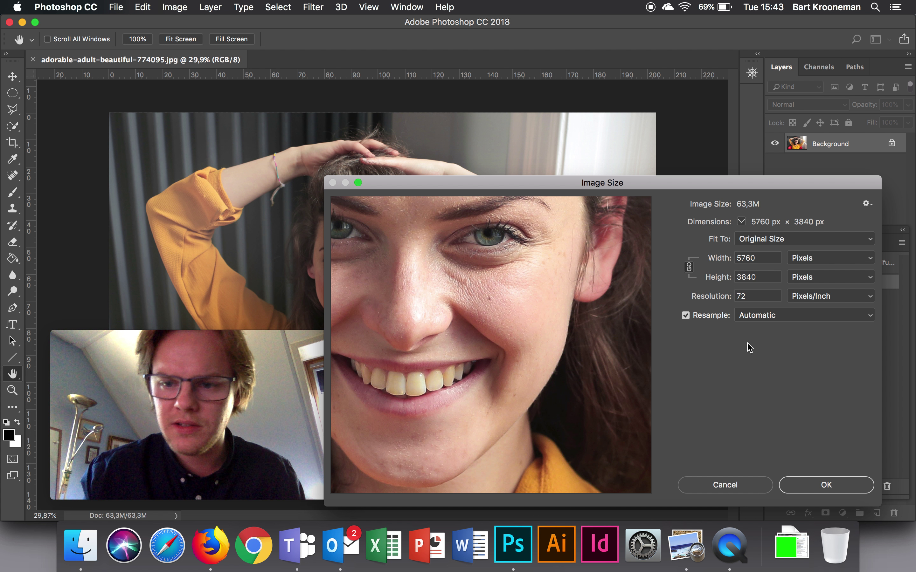
Show Image Size width and height in centimeters (203.2 × 135.47 cm), repositioning the dialog.
{"action": "left_click_drag", "start_coordinate": [581, 189], "coordinate": [647, 243]}
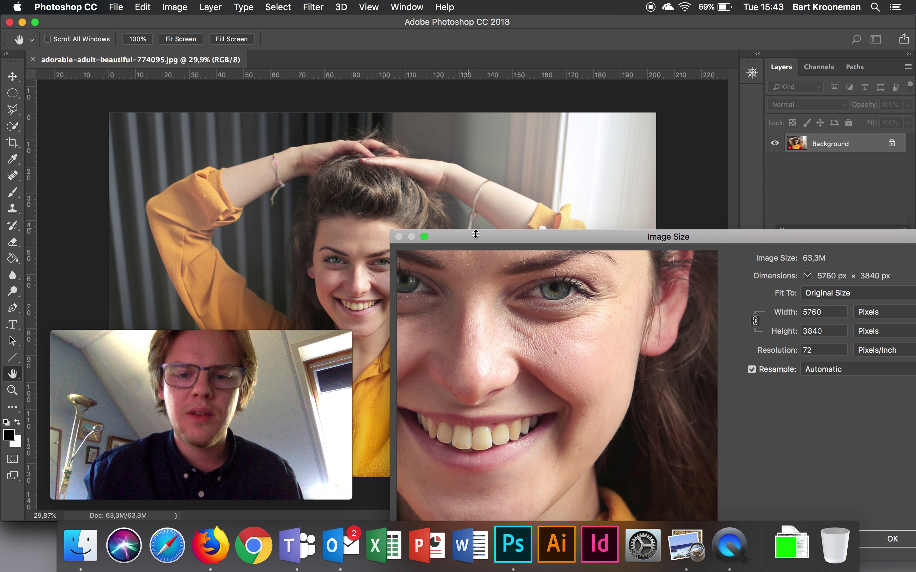
{"action": "left_click_drag", "start_coordinate": [498, 237], "coordinate": [416, 137]}
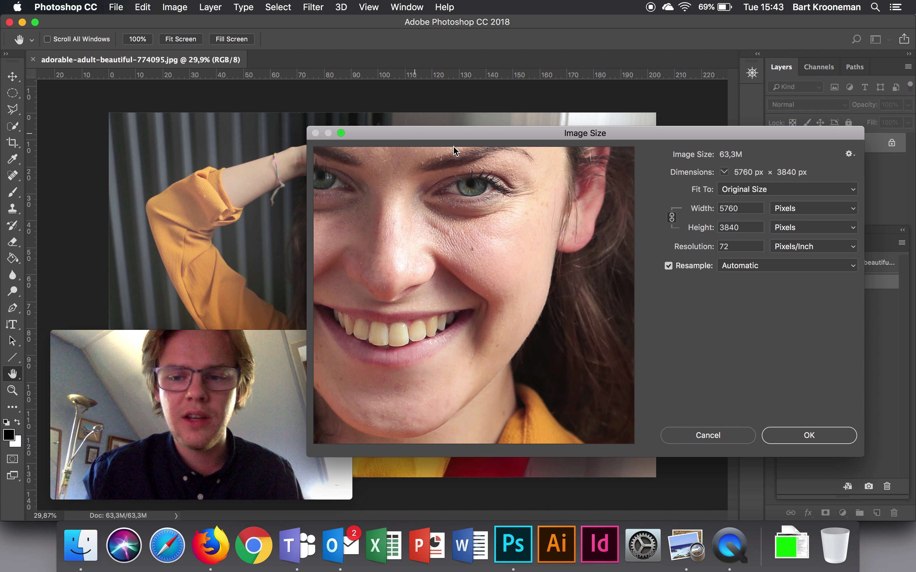
{"action": "left_click", "coordinate": [803, 214]}
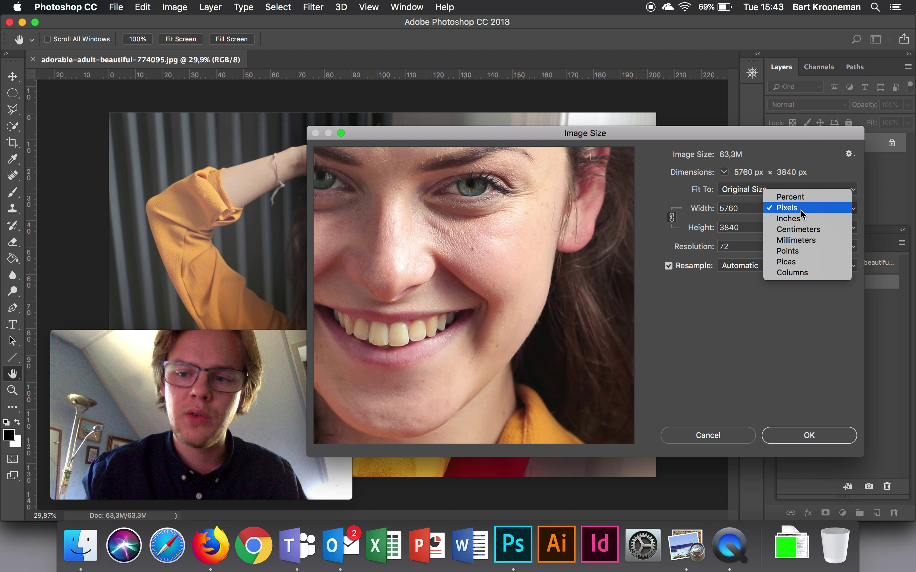
{"action": "left_click", "coordinate": [802, 229]}
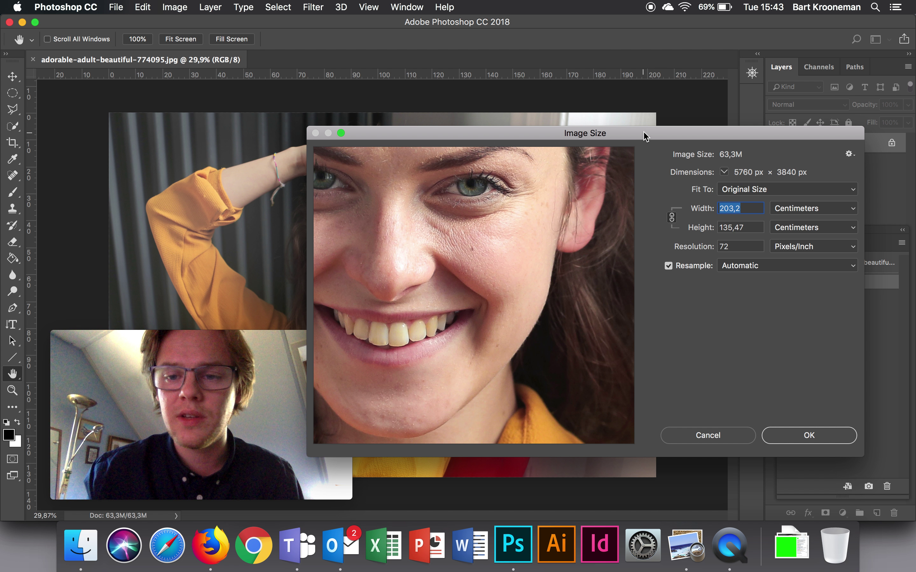
{"action": "left_click_drag", "start_coordinate": [650, 137], "coordinate": [604, 131]}
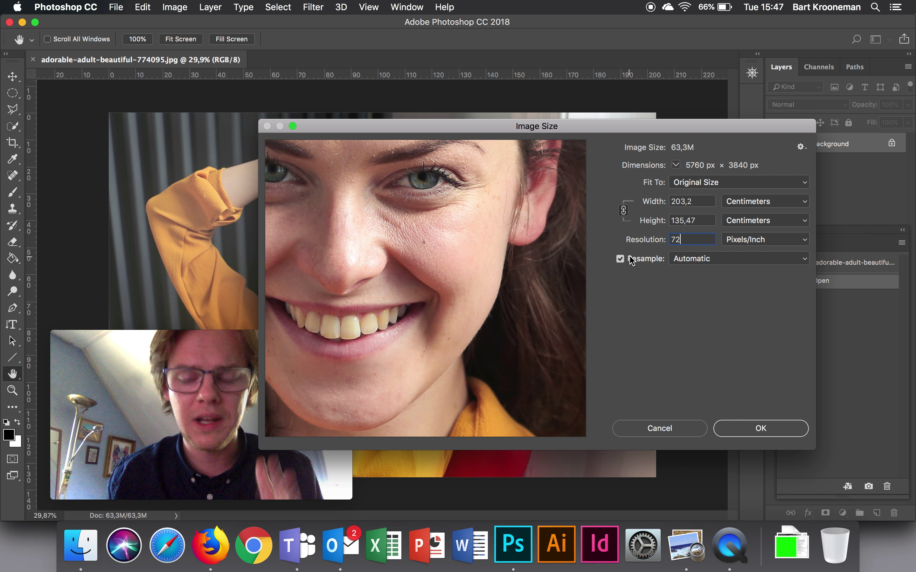
Turn off Resample and enter a resolution of 30 pixels/inch, after trying 3 and 72.
{"action": "left_click", "coordinate": [620, 259]}
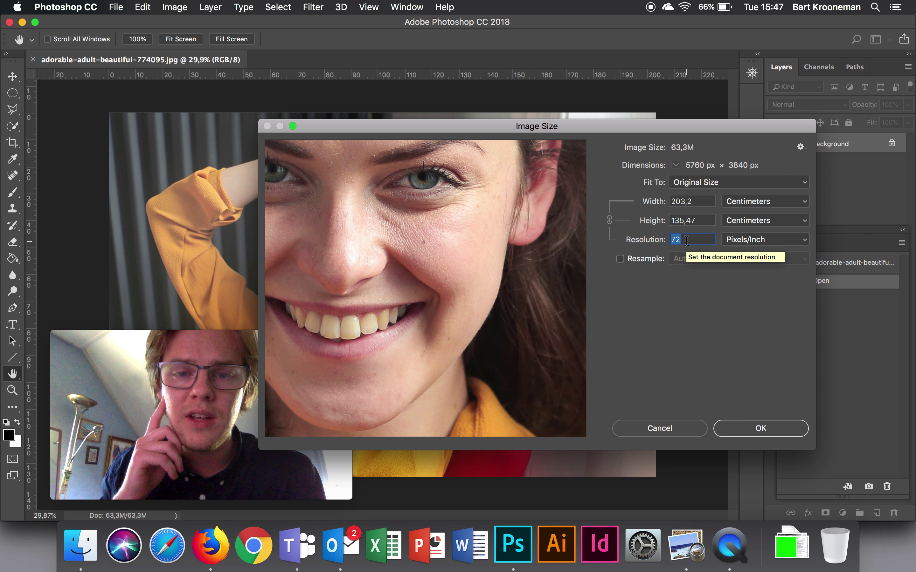
{"action": "type", "text": "300"}
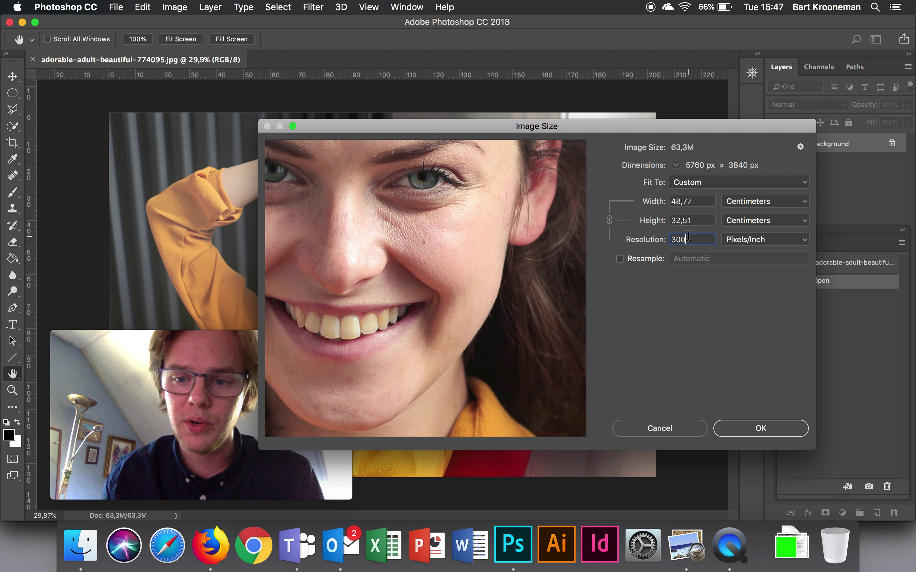
{"action": "type", "text": "72"}
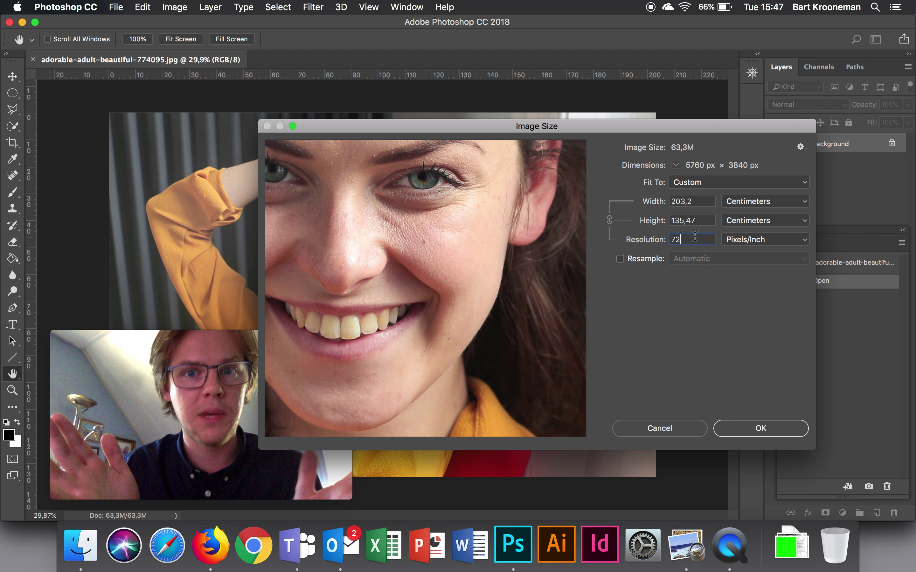
{"action": "double_click", "coordinate": [694, 237]}
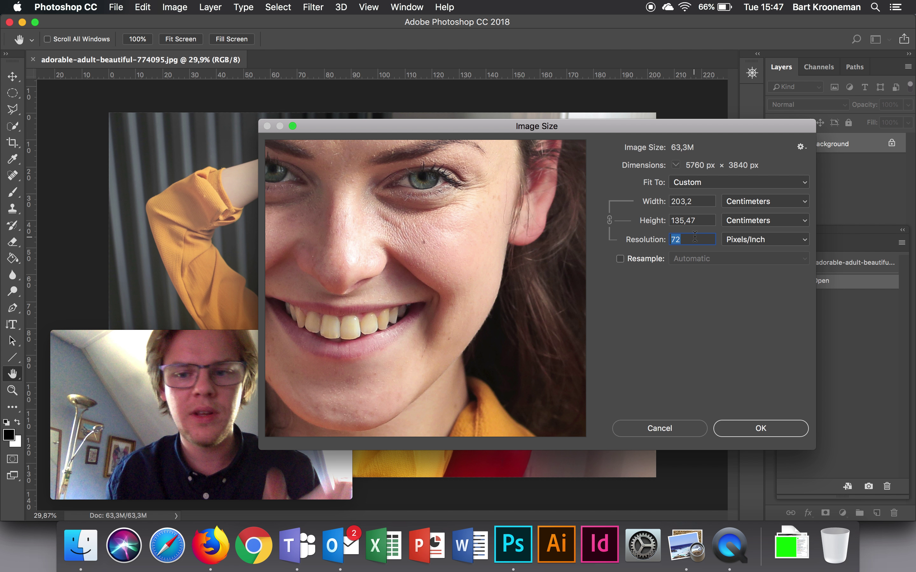
{"action": "type", "text": "30"}
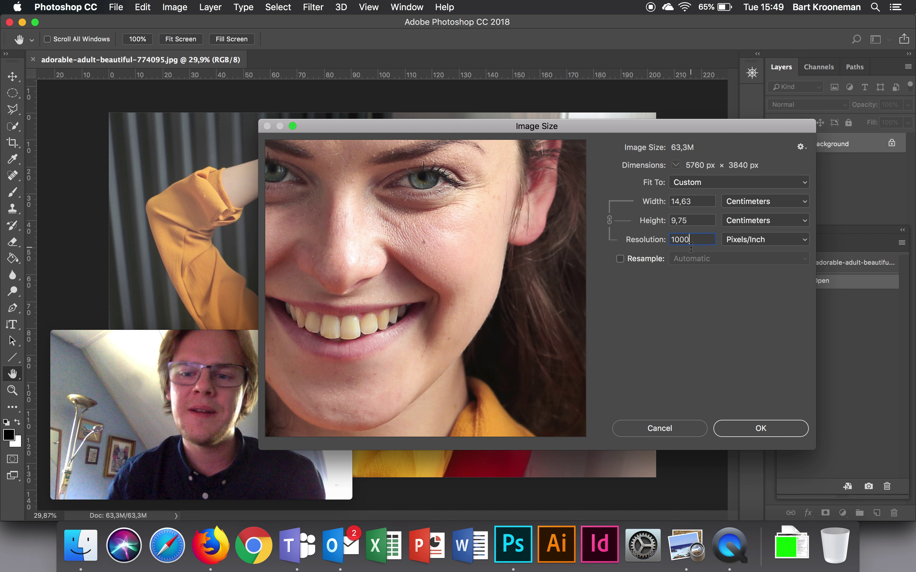
Enter 300 pixels/inch as the resolution, giving a 48.77 × 32.51 cm print size.
{"action": "type", "text": "300"}
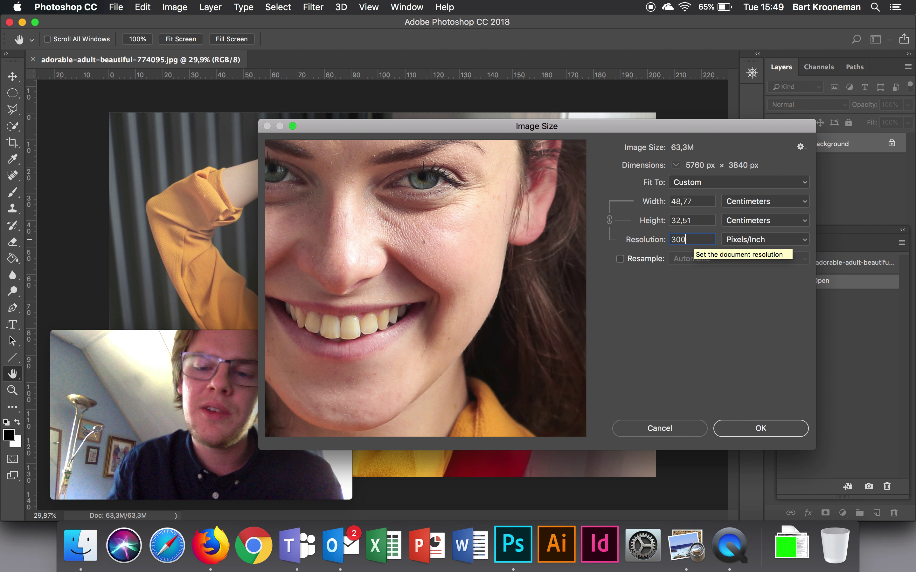